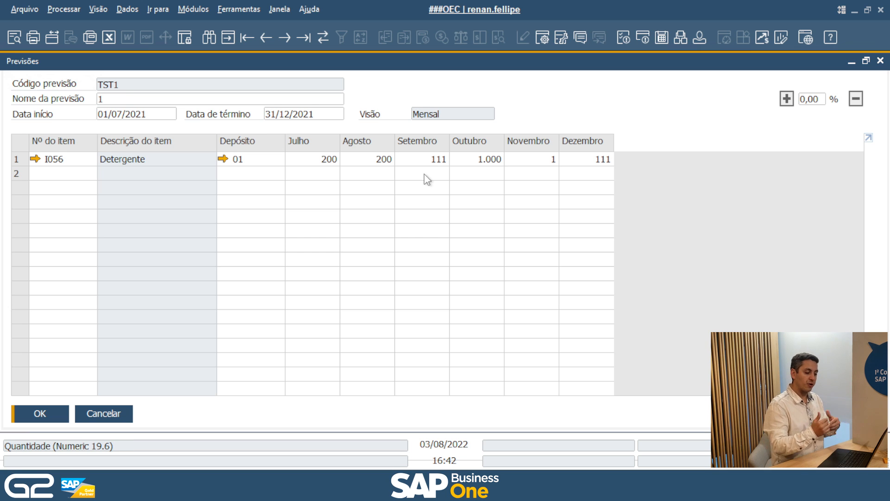
pyautogui.click(459, 160)
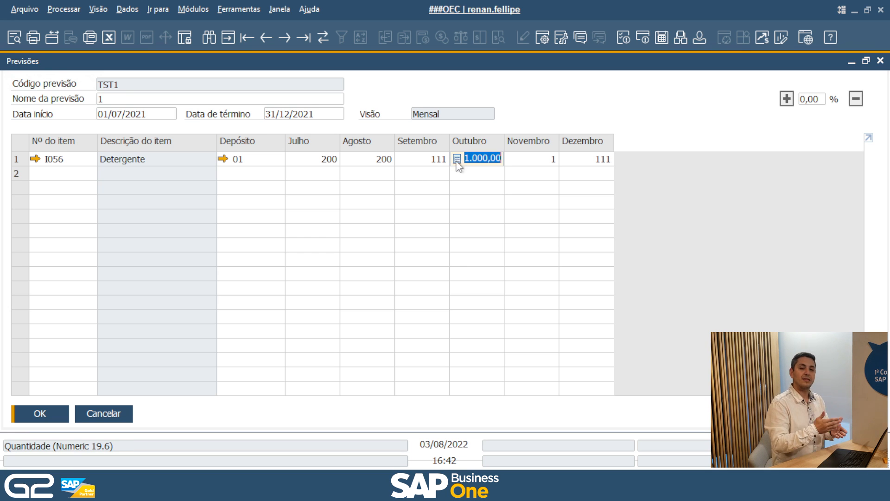
pyautogui.click(433, 164)
pyautogui.press('Return')
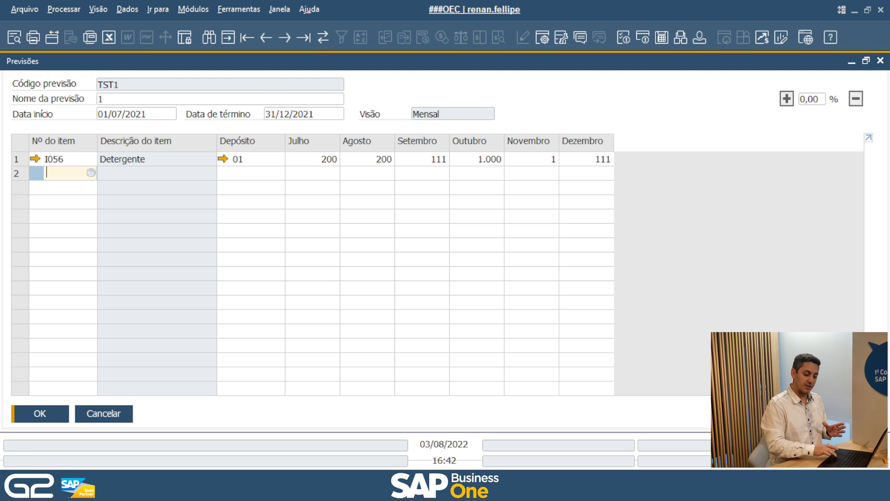
# - Try generating forecasts based on sales history, with Média simples, Pedidos de venda and a history start date in the advanced settings
pyautogui.click(824, 414)
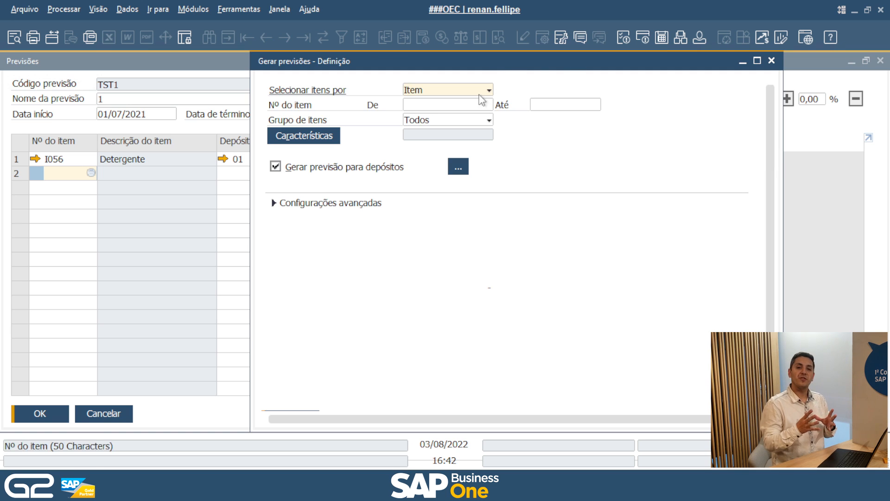
pyautogui.click(275, 206)
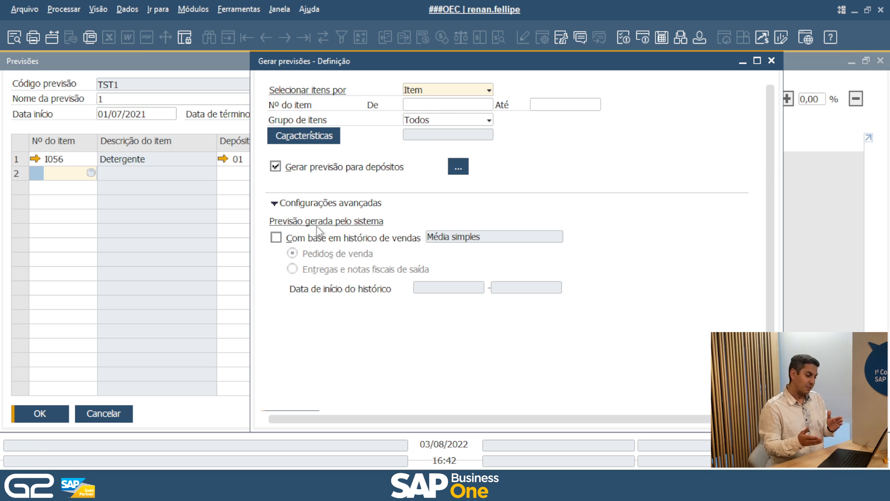
pyautogui.click(276, 237)
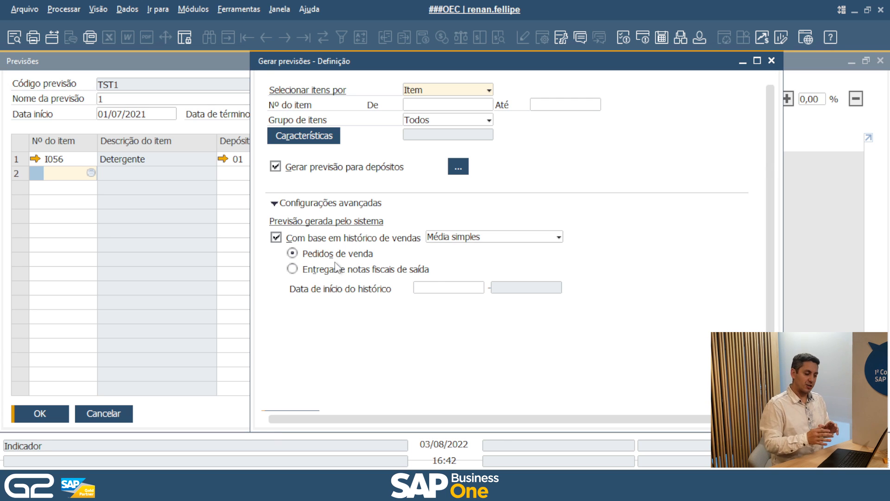
pyautogui.click(445, 287)
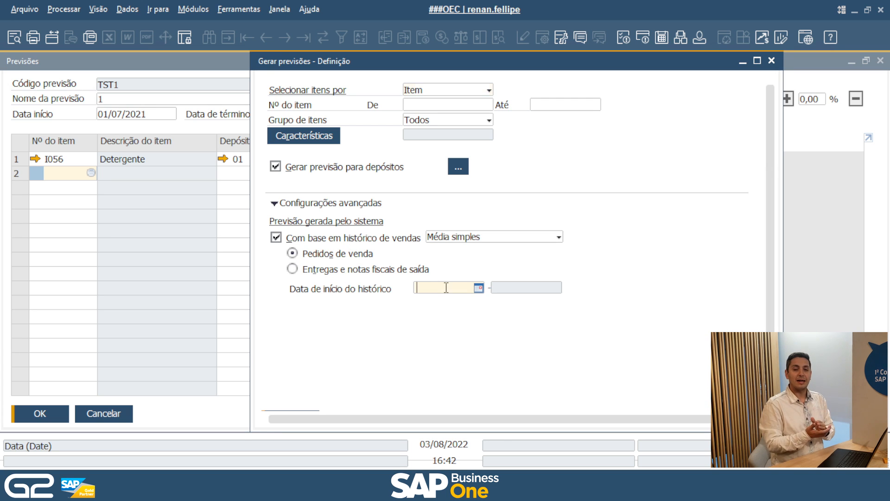
pyautogui.click(478, 288)
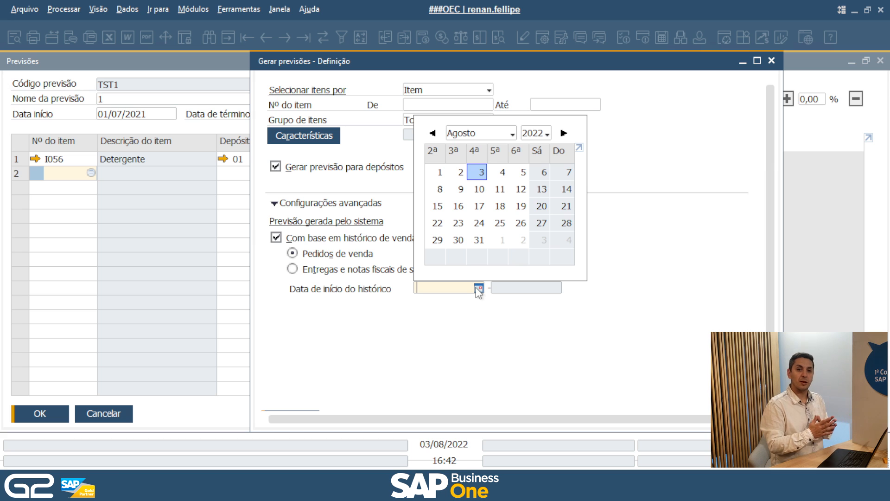
pyautogui.click(493, 301)
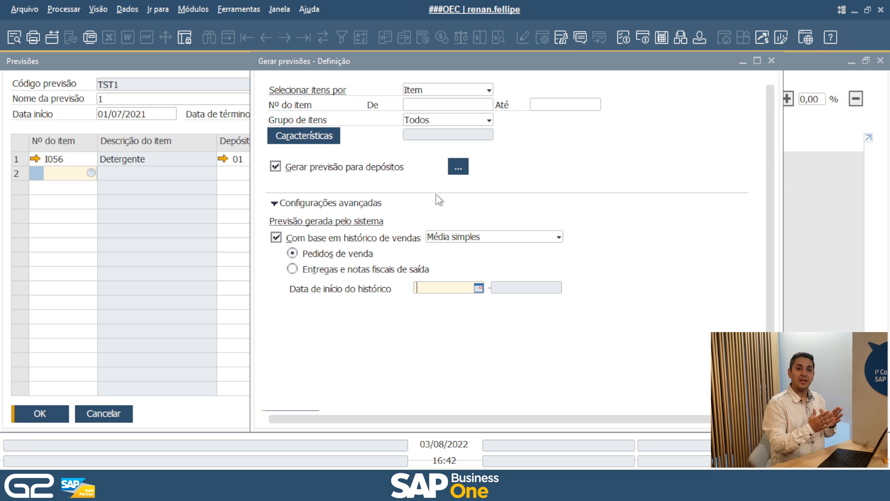
pyautogui.scroll(-1, 436, 193)
pyautogui.click(333, 394)
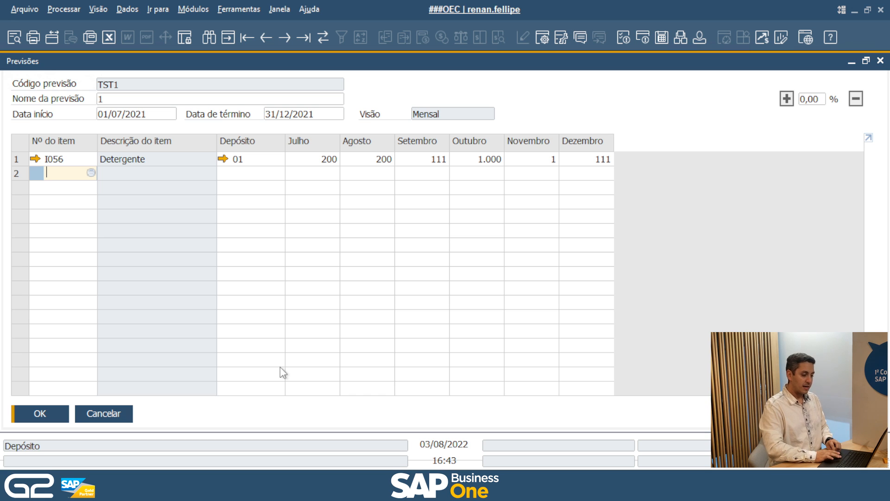
# - Close the Previsões form, start the Assistente de MRP and go past its introduction to the scenario selection
pyautogui.click(112, 413)
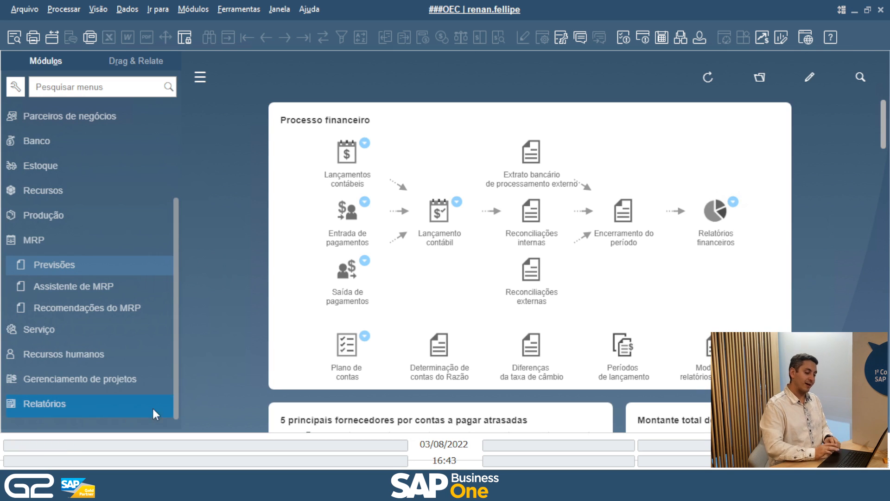
pyautogui.click(121, 287)
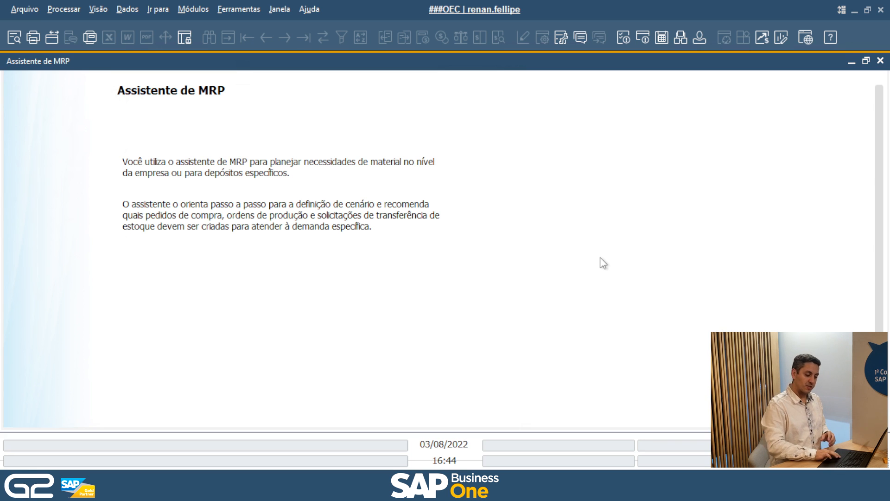
pyautogui.scroll(-3, 599, 263)
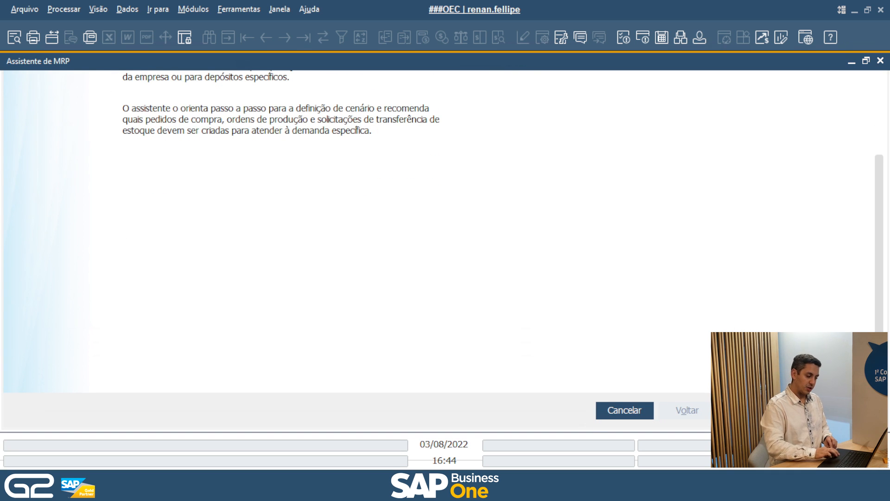
pyautogui.click(749, 410)
# - Review the existing MRP scenarios and continue to the details of the Produção Tinta scenario
pyautogui.scroll(5, 697, 325)
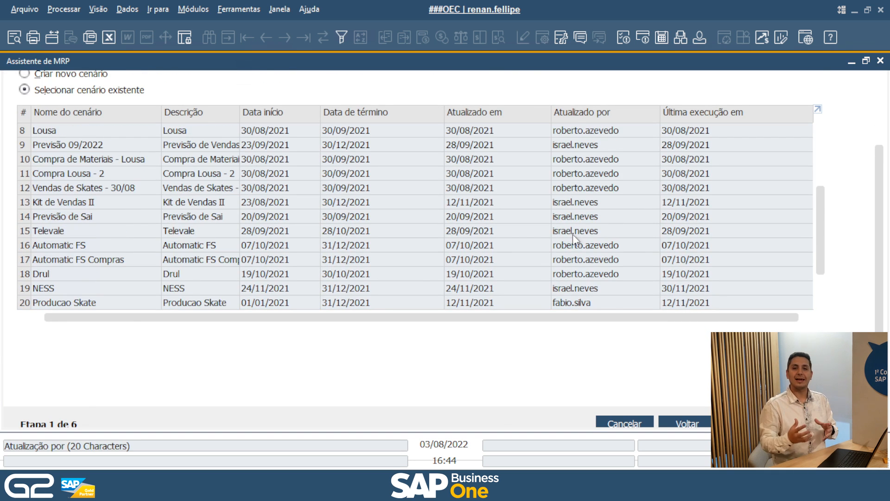
pyautogui.scroll(3, 572, 234)
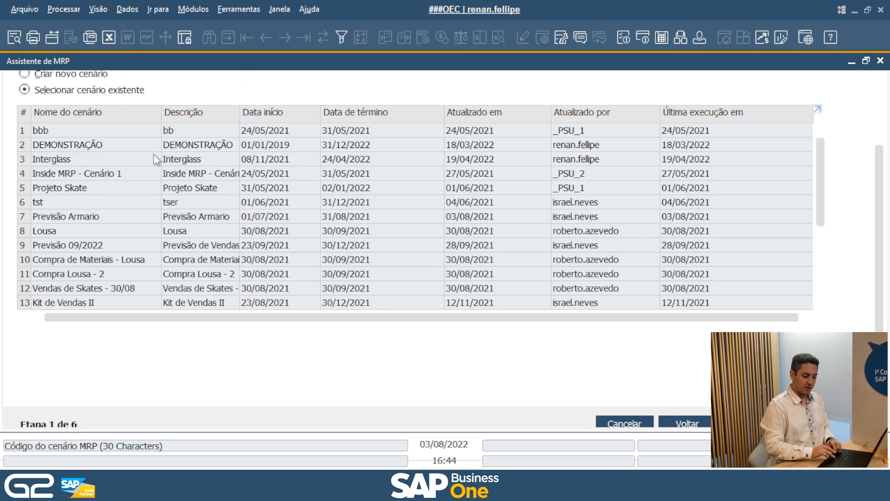
pyautogui.scroll(-6, 153, 155)
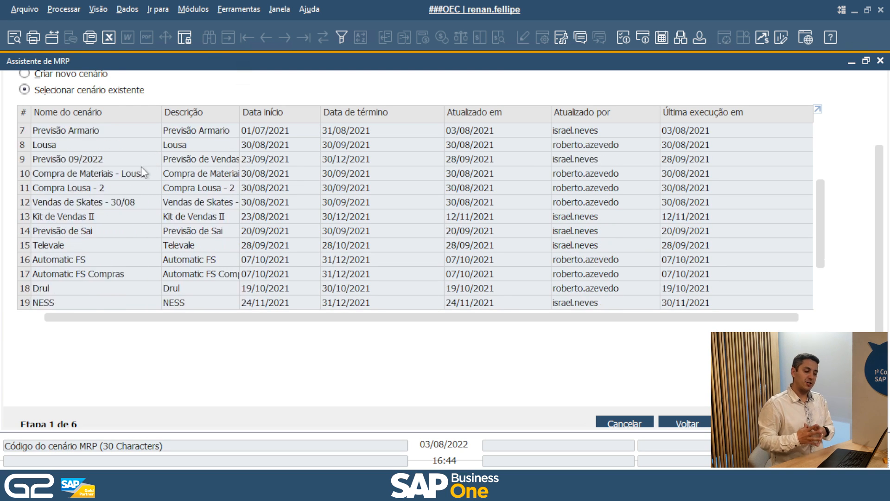
pyautogui.scroll(-4, 141, 169)
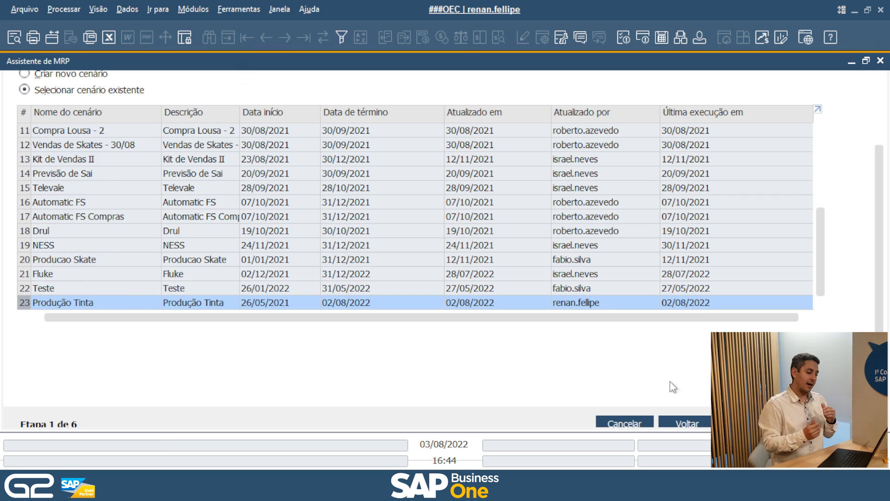
pyautogui.click(749, 422)
# - Set the planning horizon's end date to 03/08/2022 for the Produção Tinta scenario
pyautogui.scroll(1, 627, 293)
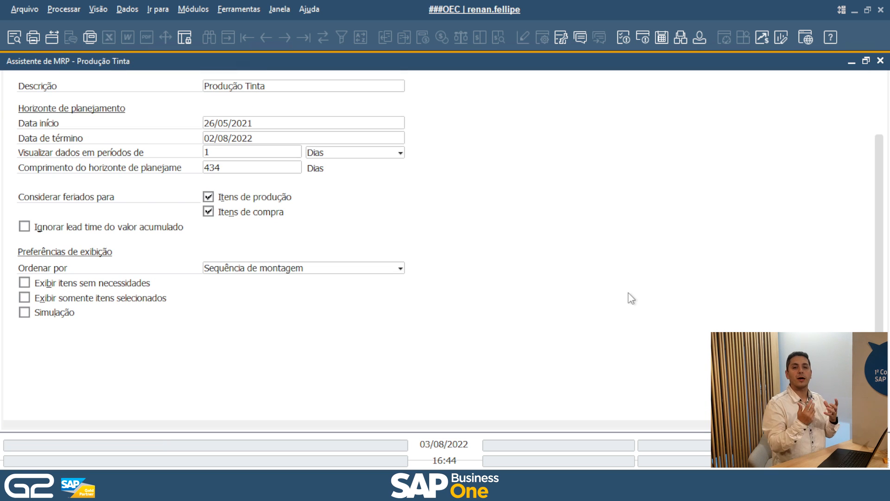
pyautogui.click(280, 141)
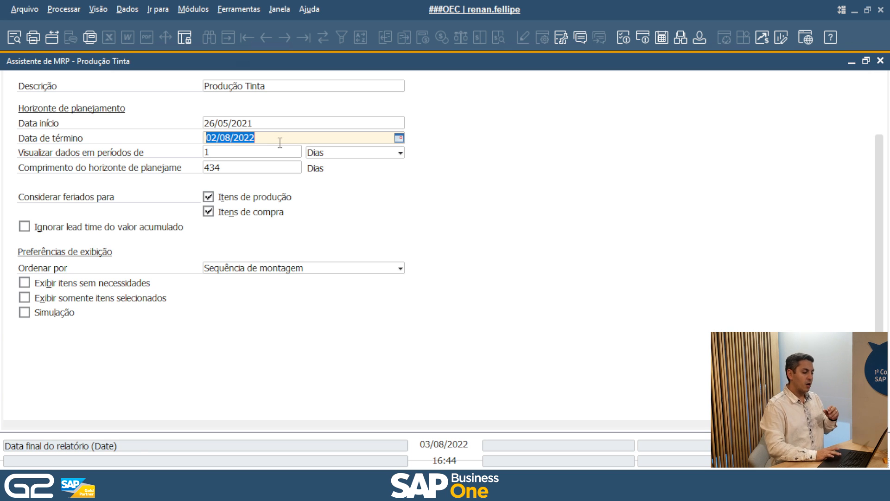
pyautogui.write('03')
pyautogui.press('Tab')
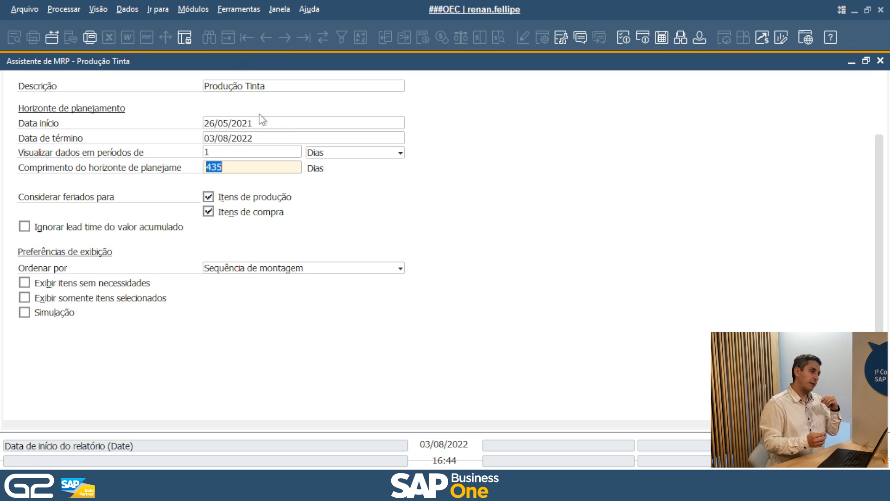
pyautogui.click(223, 122)
pyautogui.click(276, 138)
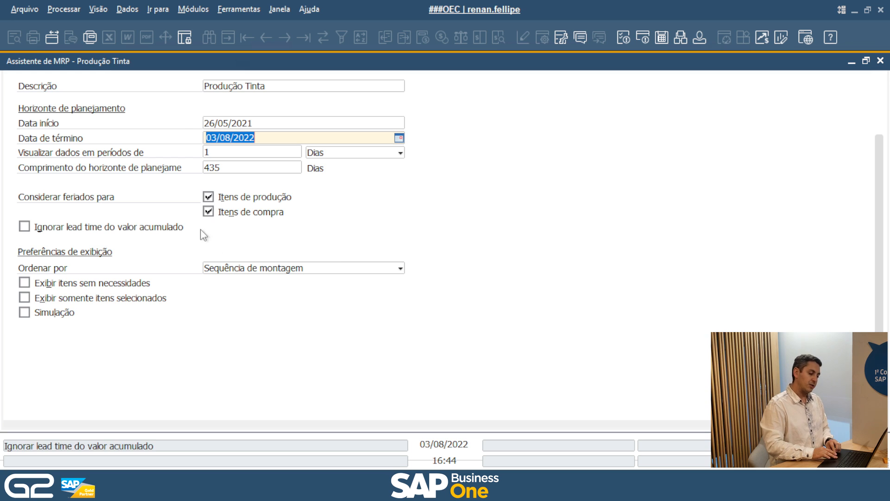
pyautogui.click(255, 123)
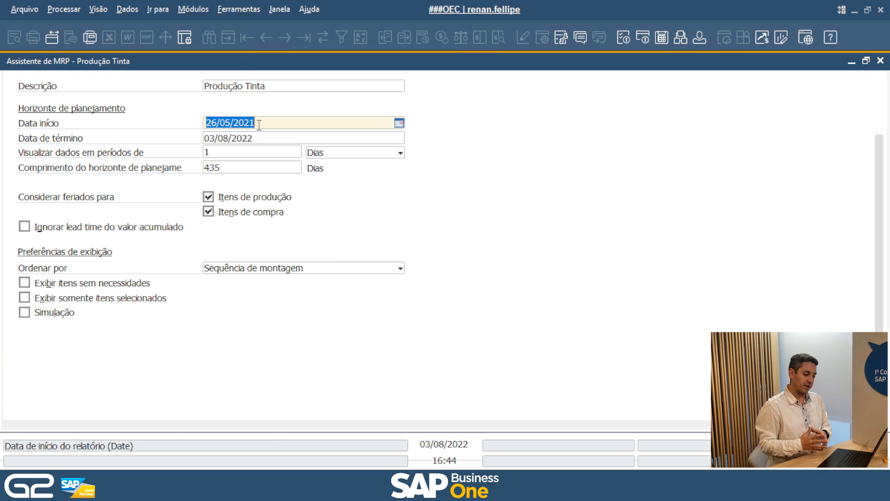
pyautogui.click(262, 138)
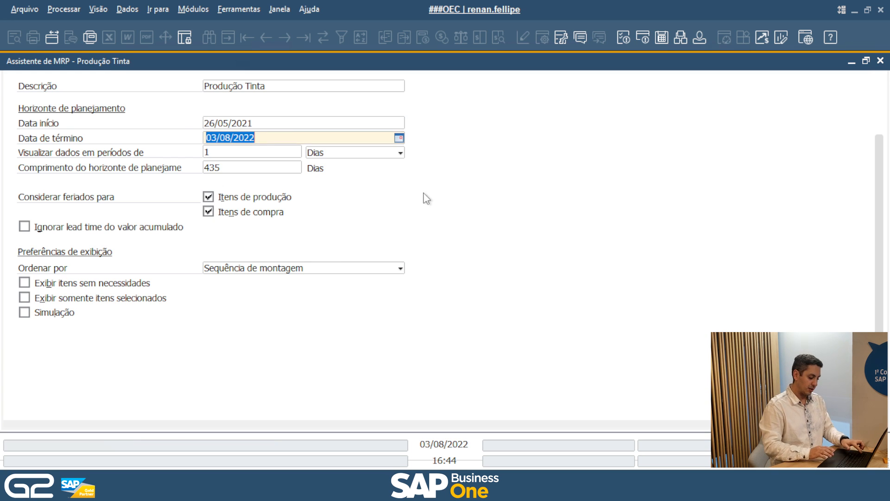
pyautogui.click(316, 137)
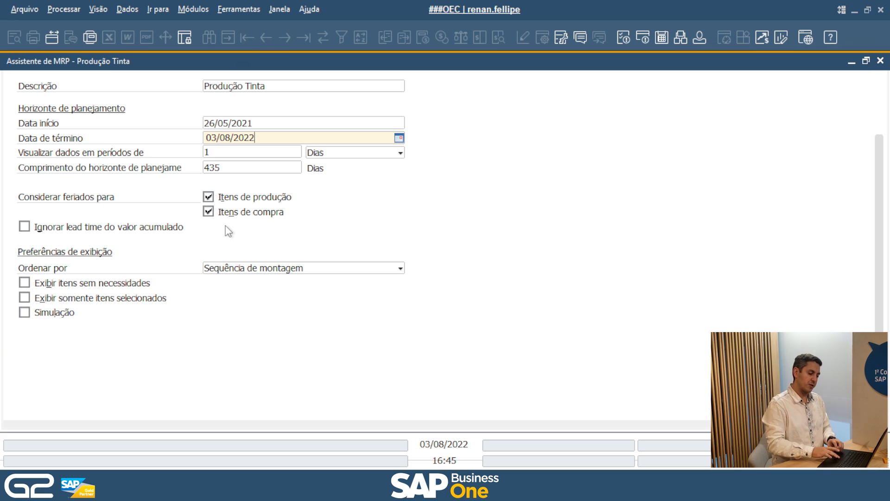
# - Turn holiday consideration off and back on for purchase items, and do the same for production items
pyautogui.click(209, 211)
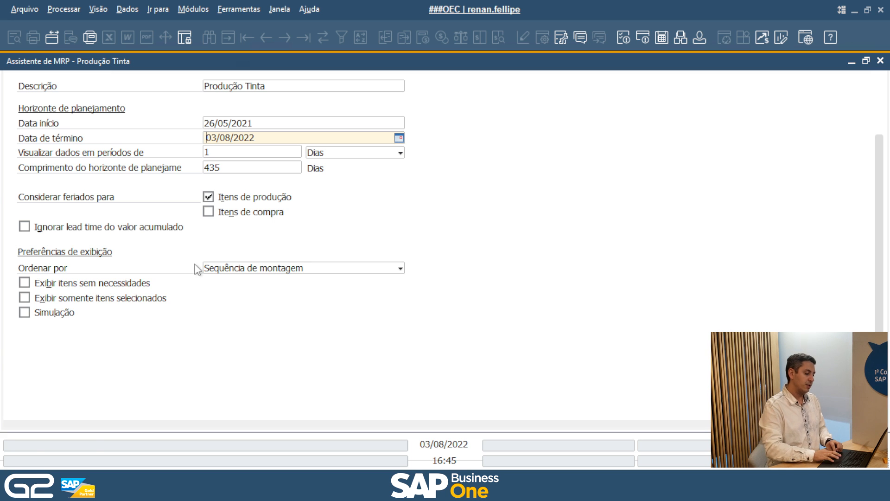
pyautogui.click(209, 211)
pyautogui.click(208, 198)
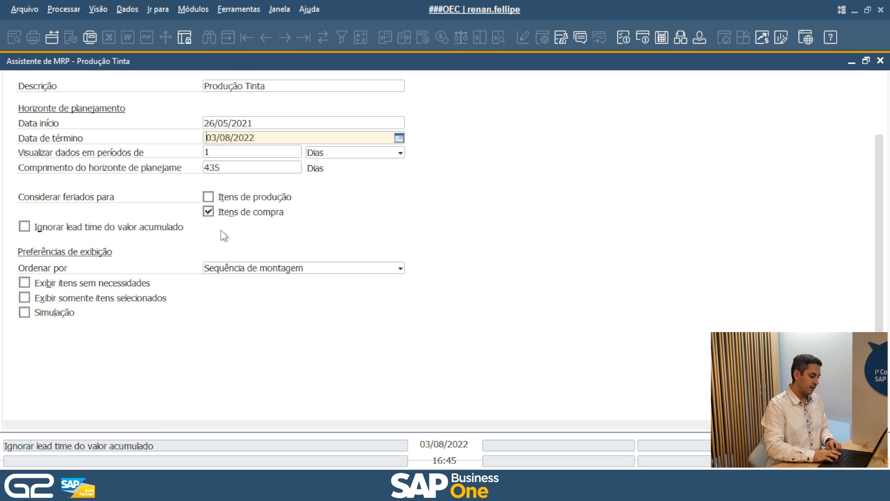
pyautogui.click(208, 197)
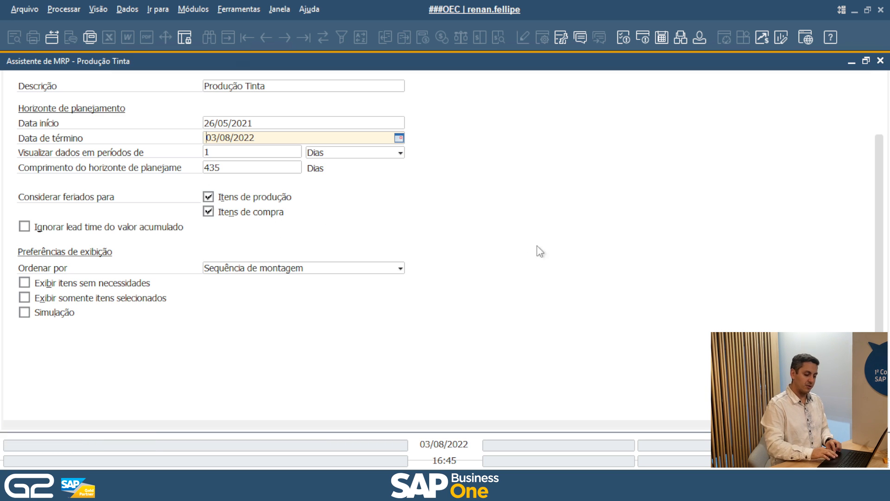
# - Accept the scenario details and advance the wizard to the item selection stage
pyautogui.scroll(-2, 520, 248)
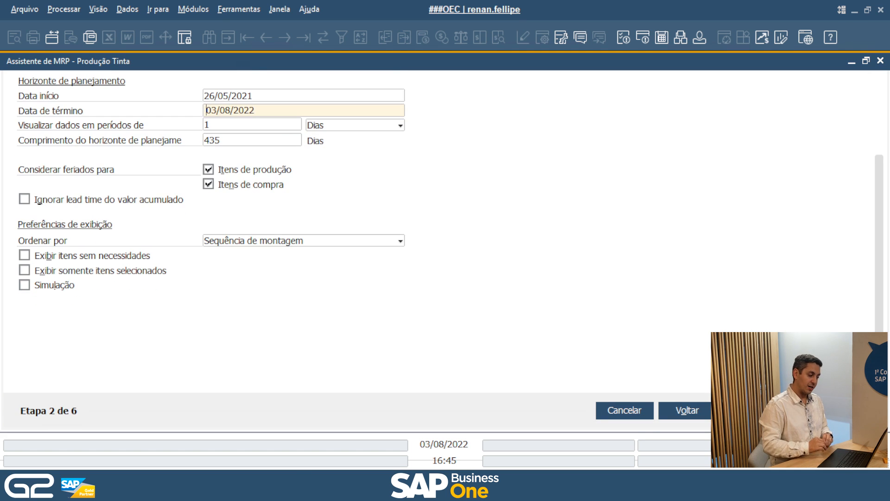
pyautogui.click(744, 409)
pyautogui.scroll(1, 563, 318)
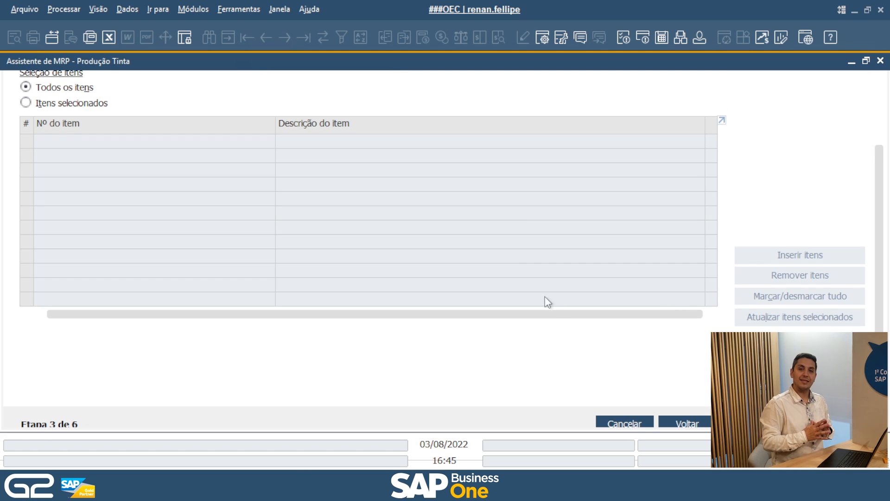
pyautogui.scroll(3, 139, 144)
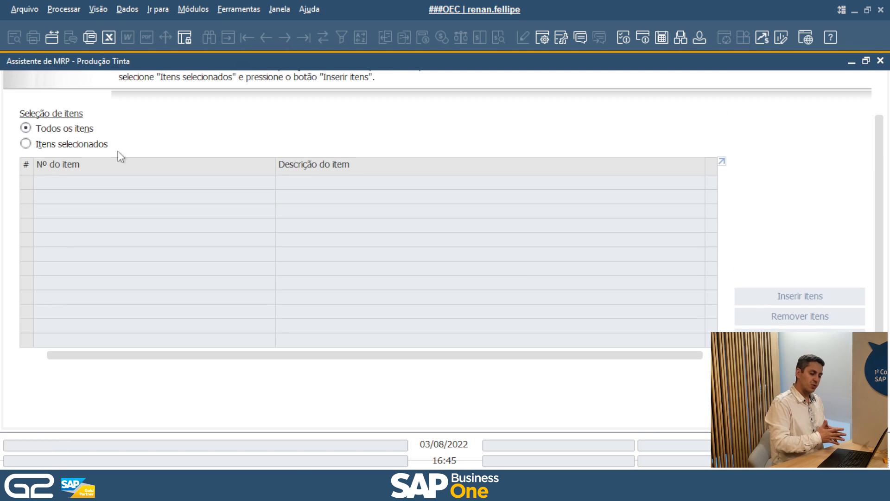
# - Switch the selection to Itens selecionados and back to Todos os itens, and advance to the warehouse data source stage
pyautogui.click(25, 143)
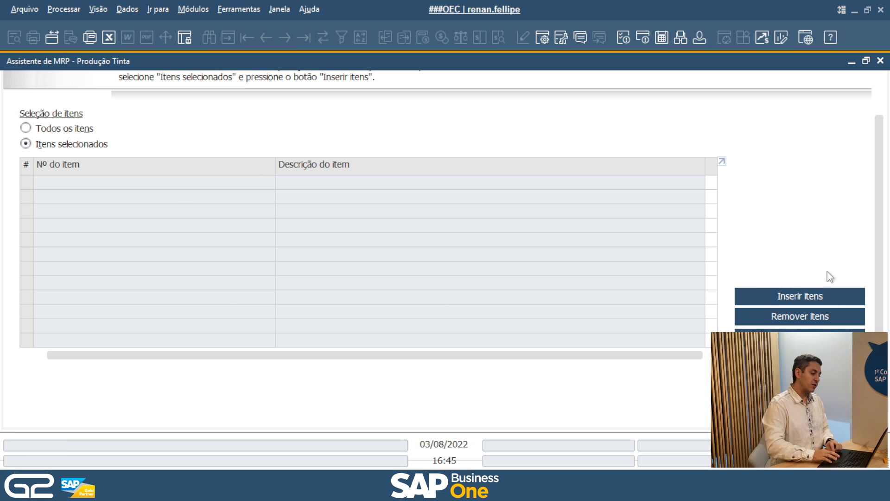
pyautogui.click(92, 129)
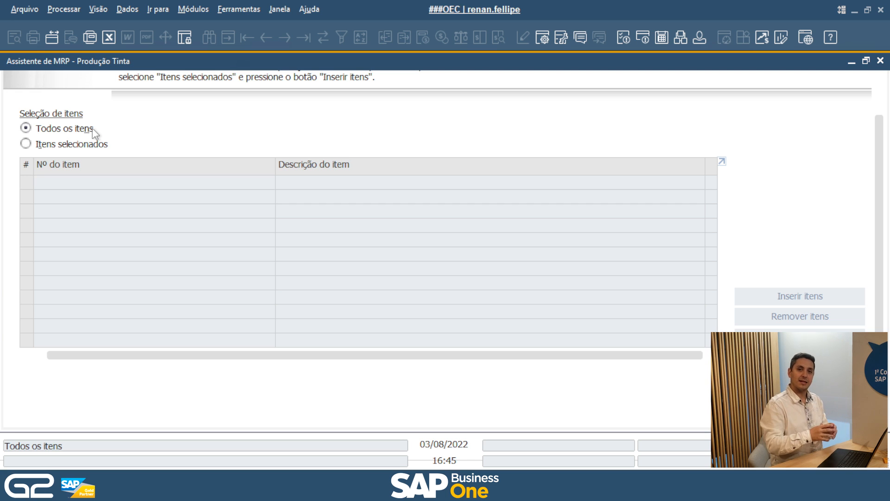
pyautogui.scroll(-1, 798, 214)
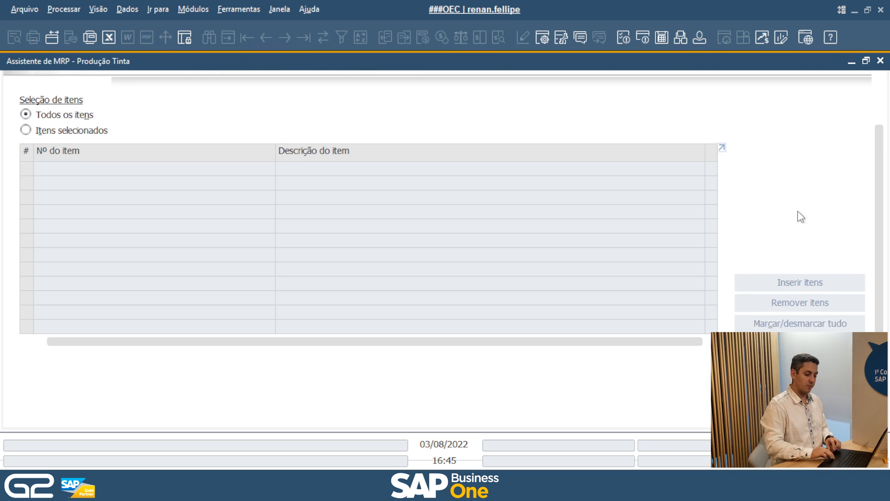
pyautogui.scroll(-3, 797, 212)
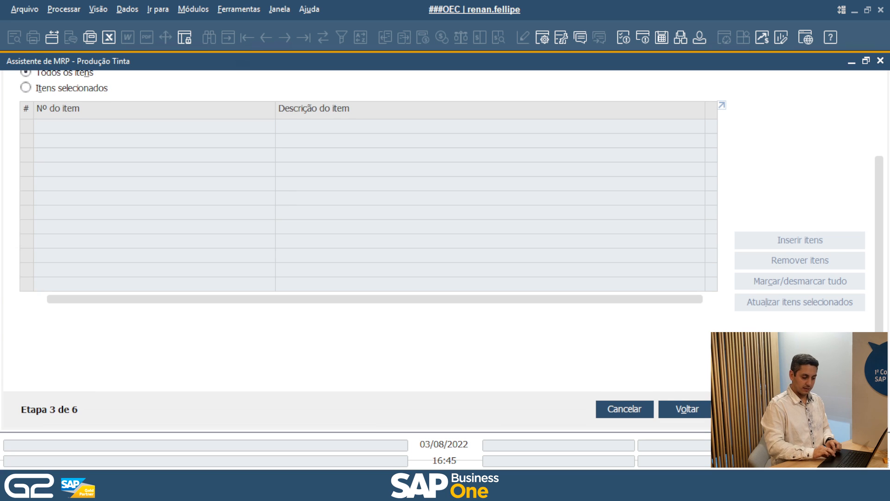
pyautogui.click(750, 408)
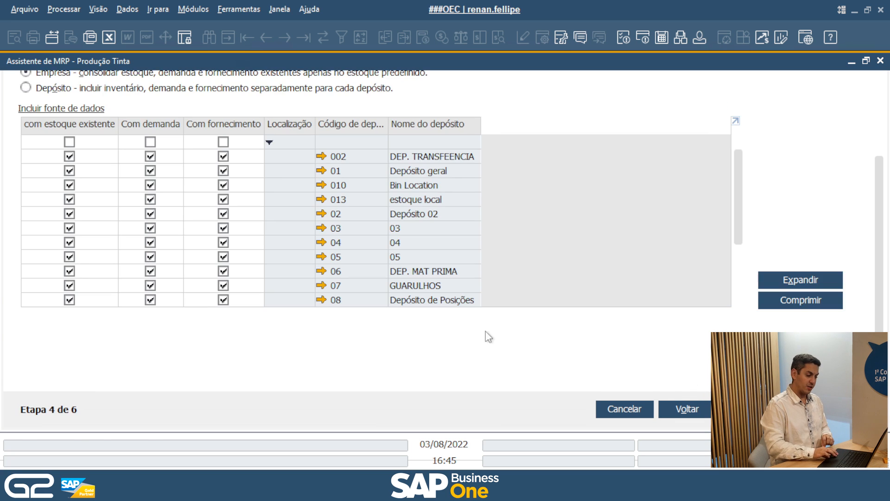
pyautogui.scroll(2, 463, 326)
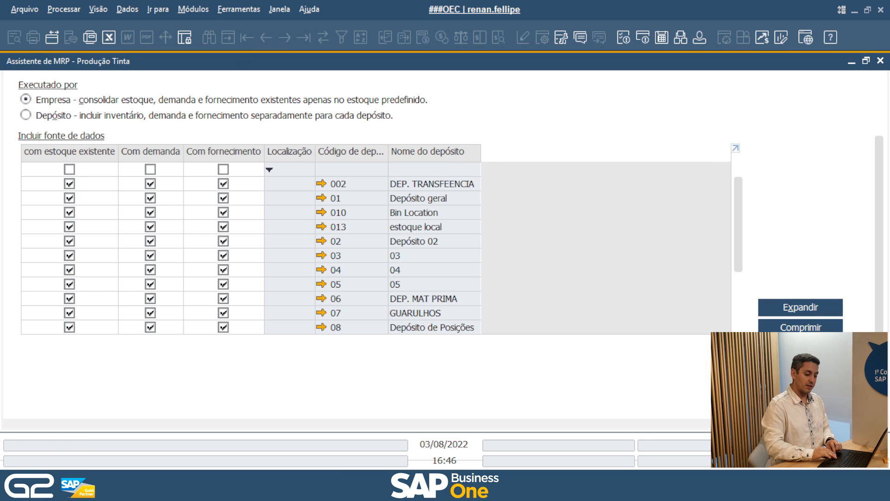
# - Accept the warehouse data sources, review the demand and supply sources of stage 5, and run the MRP calculation to its results
pyautogui.scroll(-1, 469, 366)
pyautogui.click(749, 408)
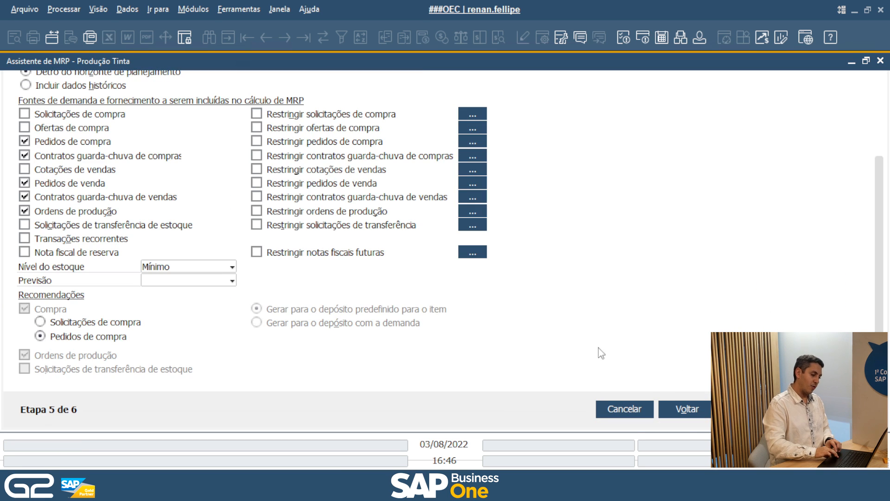
pyautogui.scroll(3, 319, 308)
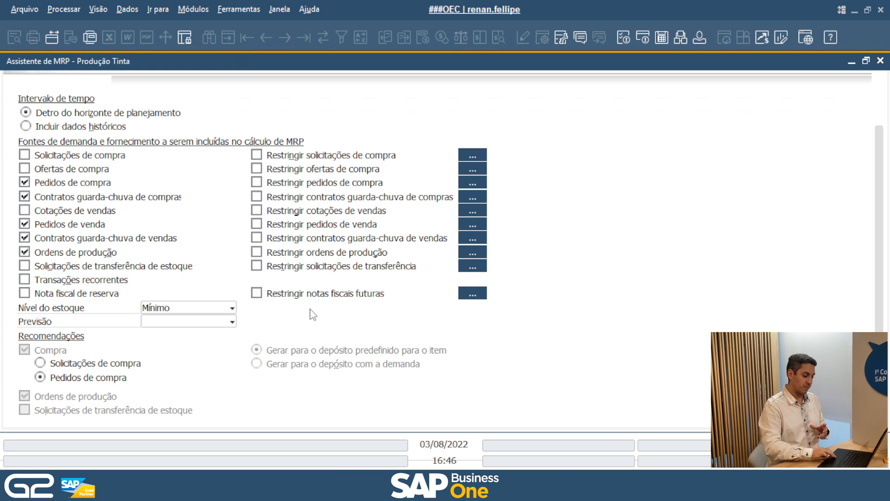
pyautogui.scroll(-2, 701, 333)
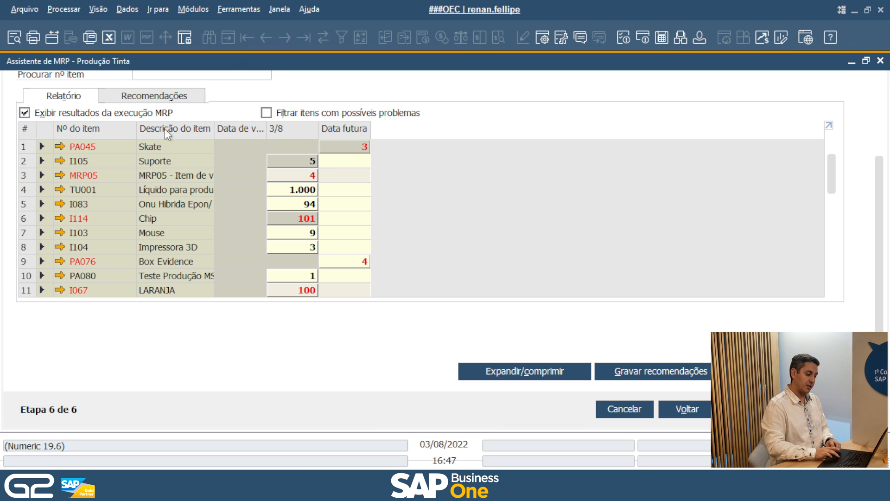
# - Inspect the recommendation details for Skate (PA045) in Data futura and for Suporte (I105) on 3/8, and close the details
pyautogui.doubleClick(353, 146)
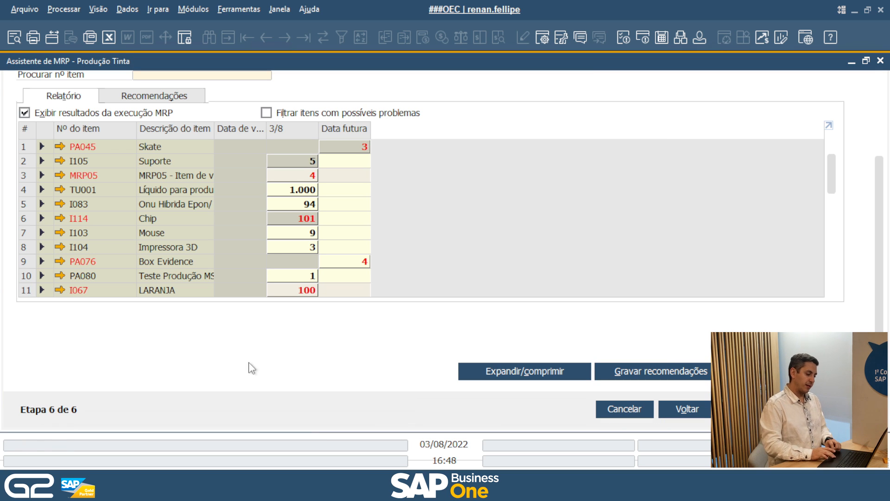
pyautogui.doubleClick(309, 162)
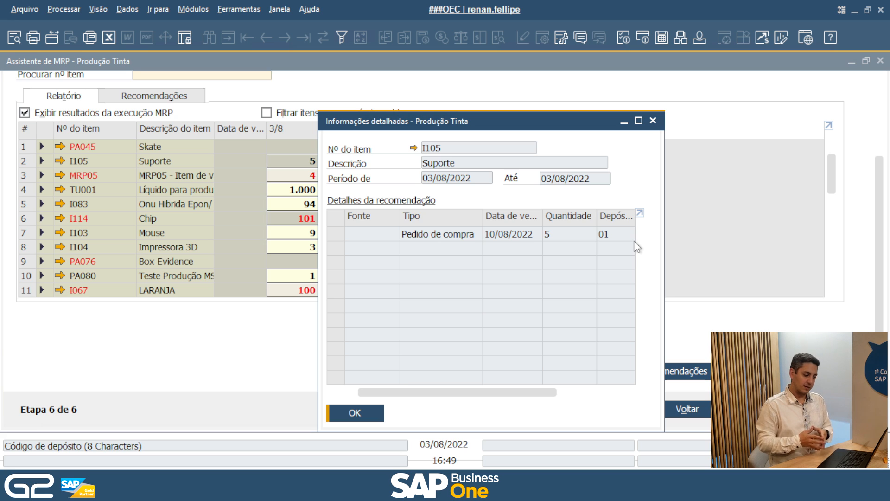
pyautogui.click(653, 122)
# - Review the Recomendações list of the MRP run, examining the order types, items, quantities and due dates
pyautogui.scroll(2, 193, 122)
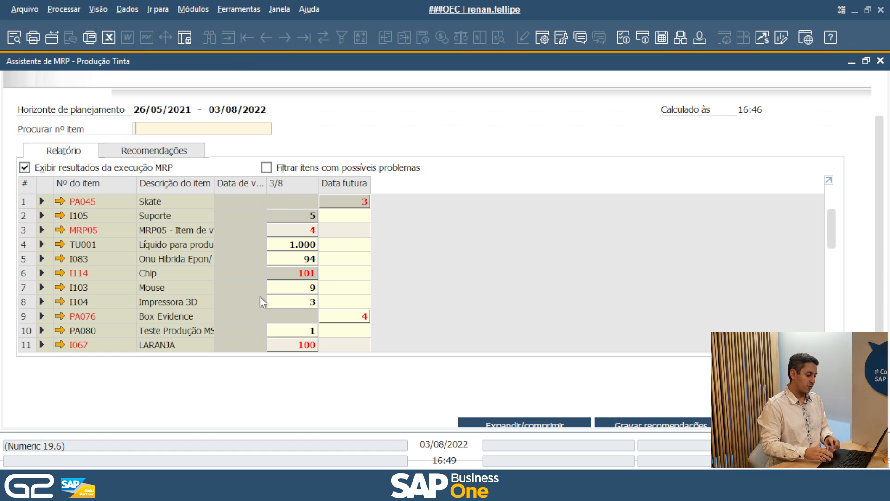
pyautogui.click(154, 155)
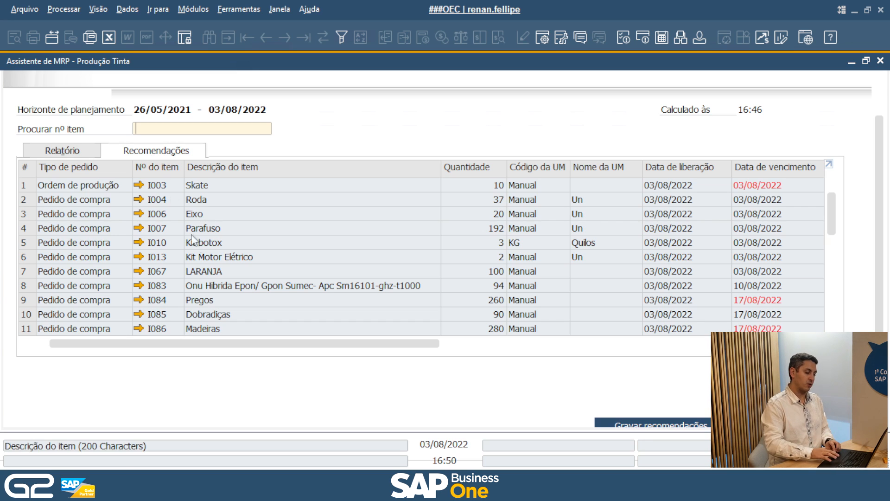
pyautogui.scroll(-1, 348, 326)
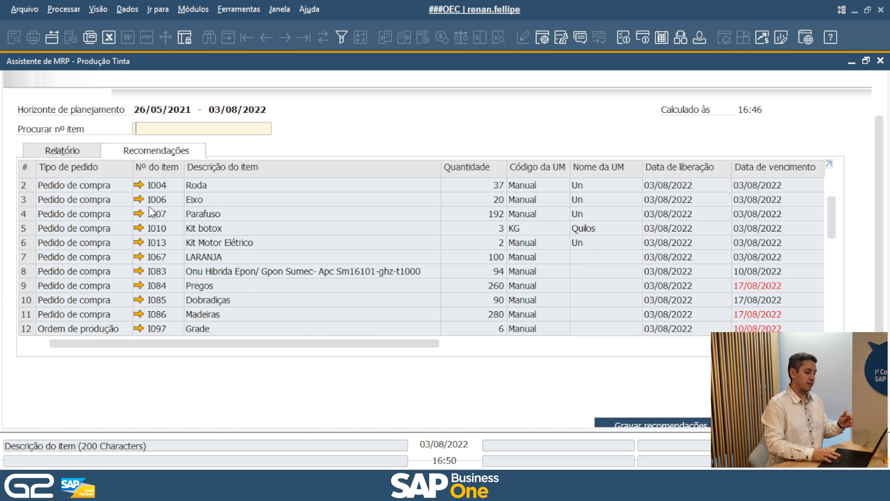
pyautogui.scroll(1, 148, 218)
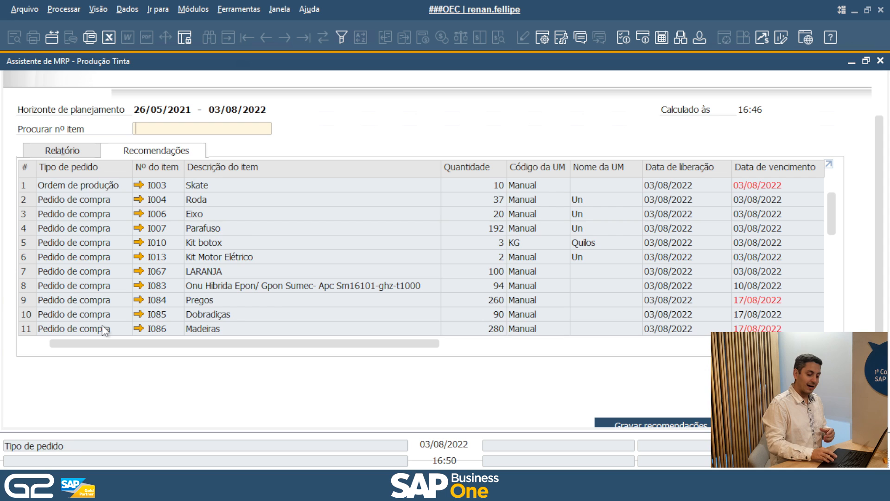
pyautogui.scroll(-4, 510, 311)
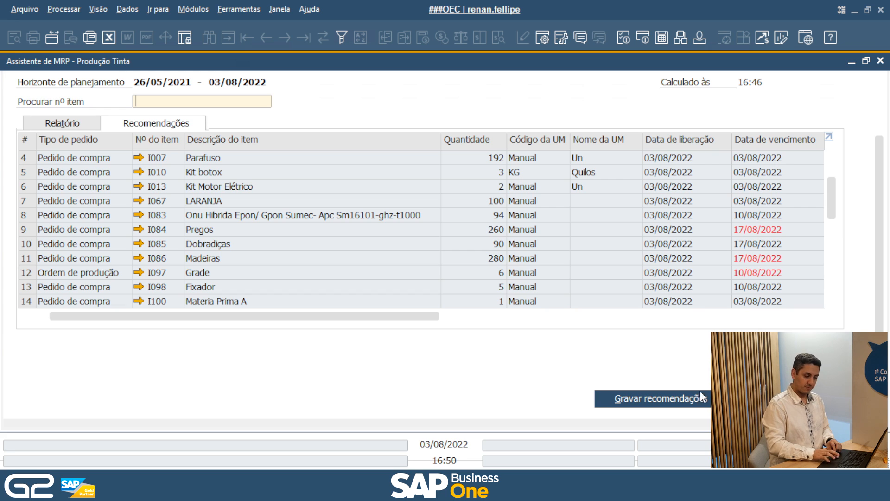
# - Close the MRP wizard and open the Recomendações do MRP selection criteria, moving the dialog so it is fully in view
pyautogui.click(881, 60)
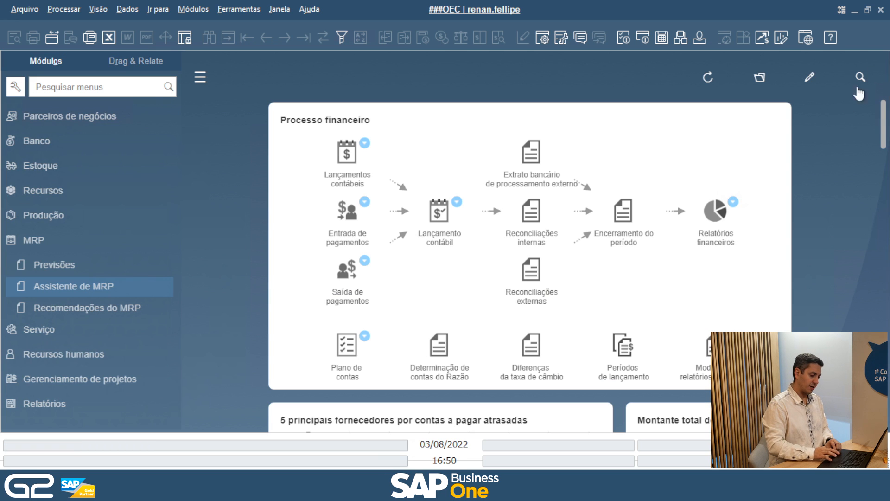
pyautogui.click(65, 307)
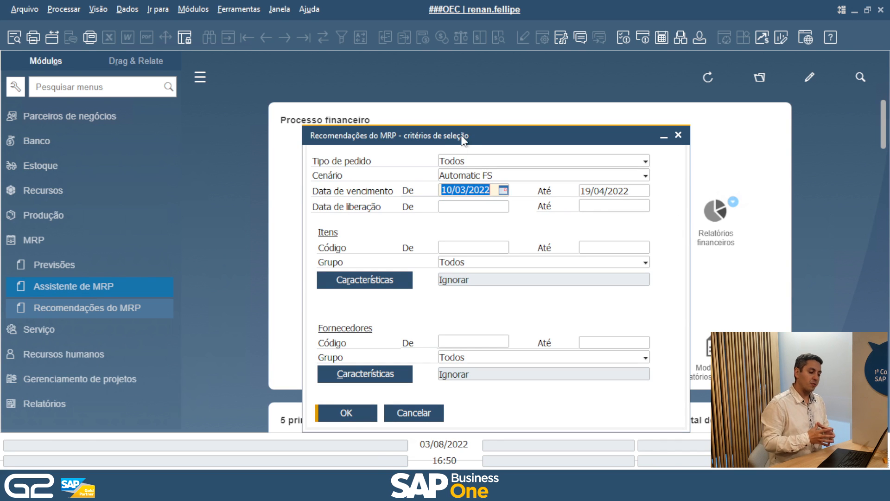
pyautogui.moveTo(462, 138); pyautogui.dragTo(463, 107)
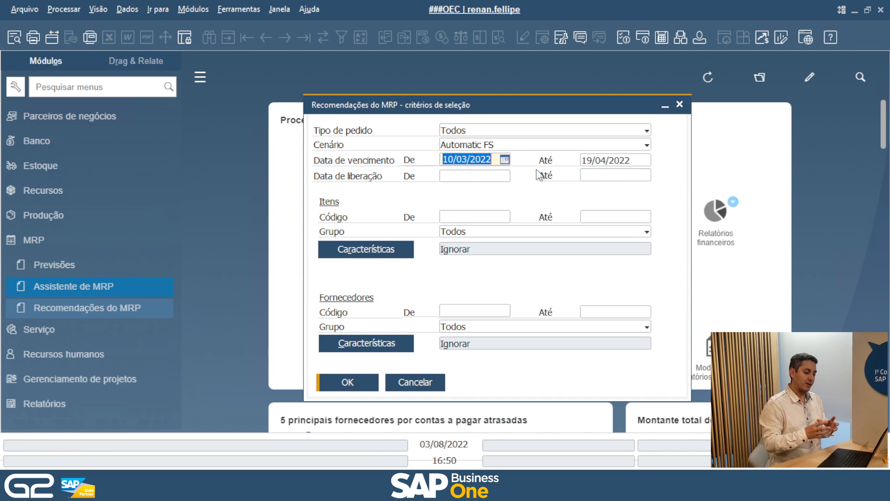